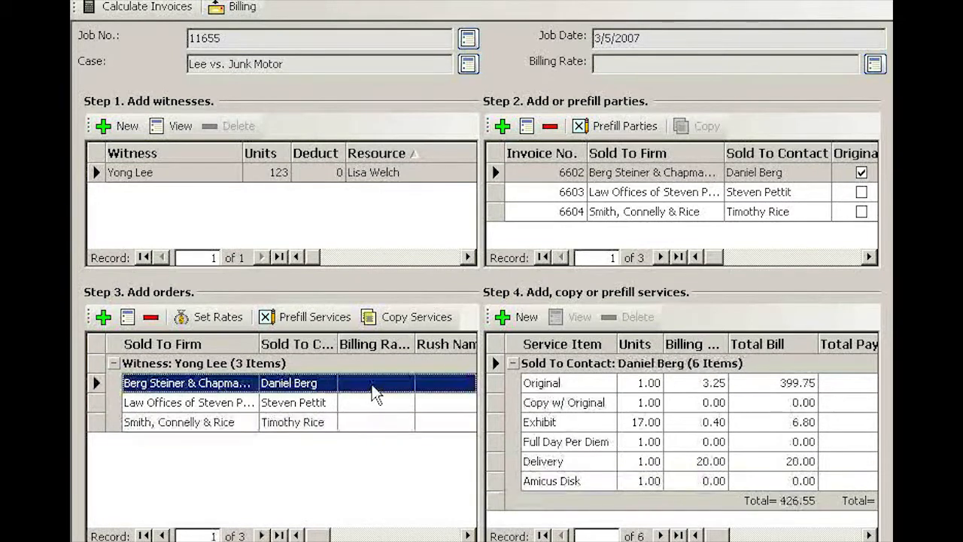
Review the services listed on each of the job's three orders
click(365, 404)
click(367, 423)
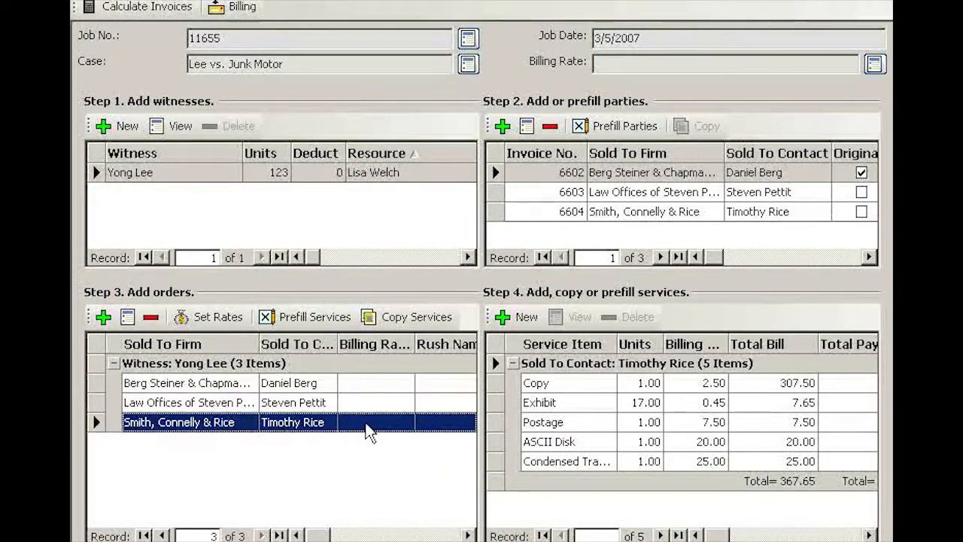
click(369, 385)
click(366, 404)
click(369, 423)
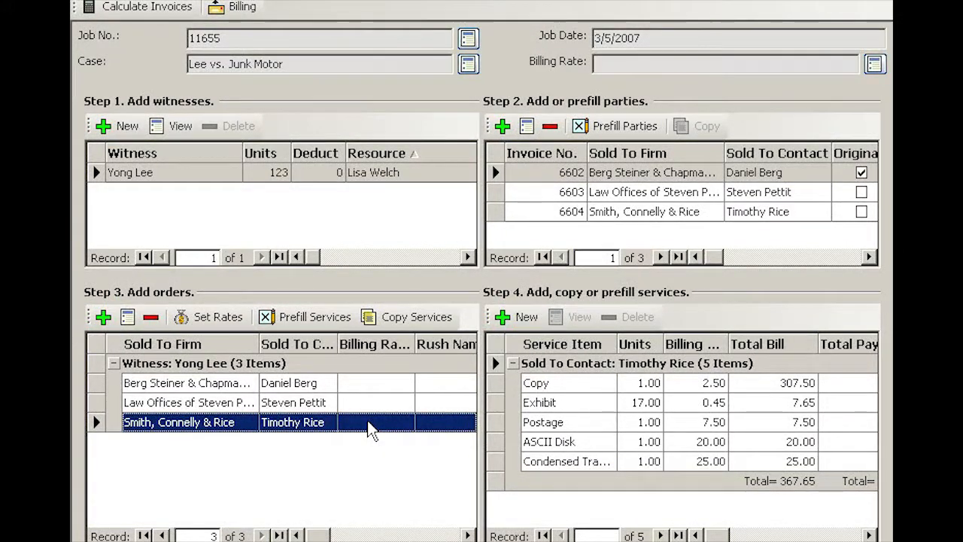
In Set Rates, choose Depo-Med/Tech as the billing rate from the lookup
click(218, 318)
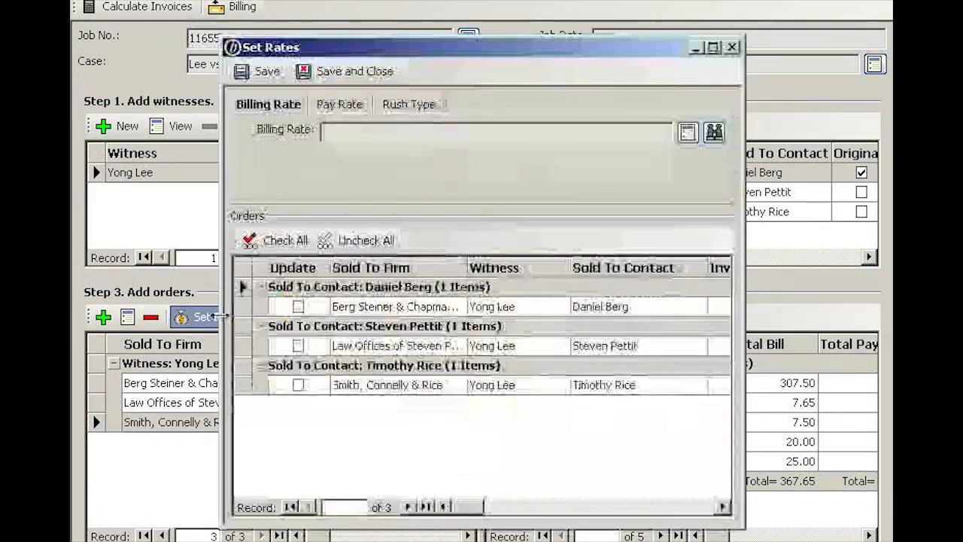
click(715, 133)
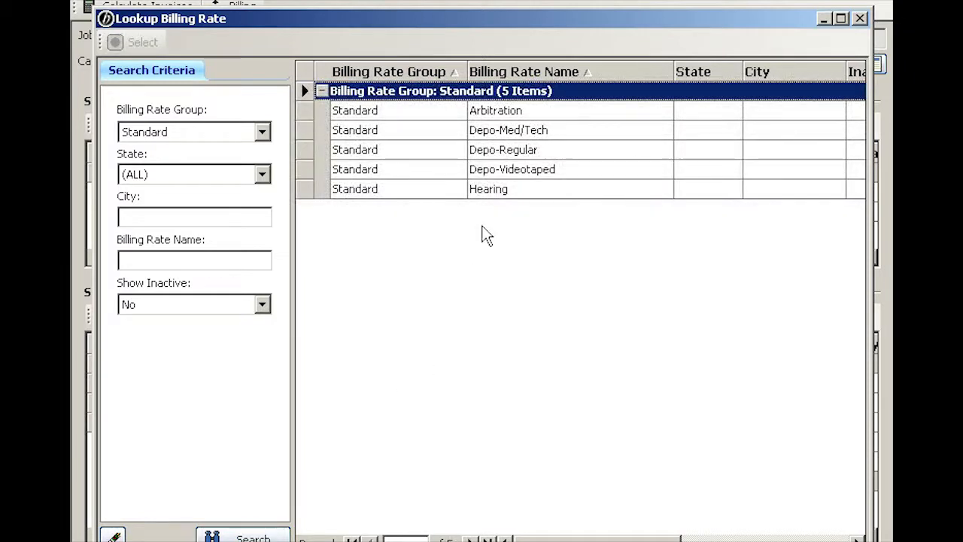
click(534, 134)
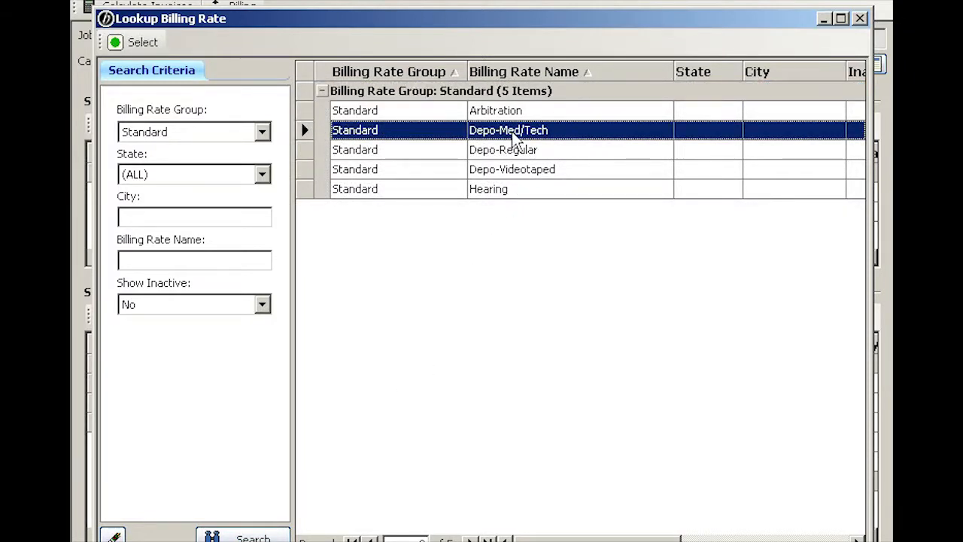
double_click(439, 140)
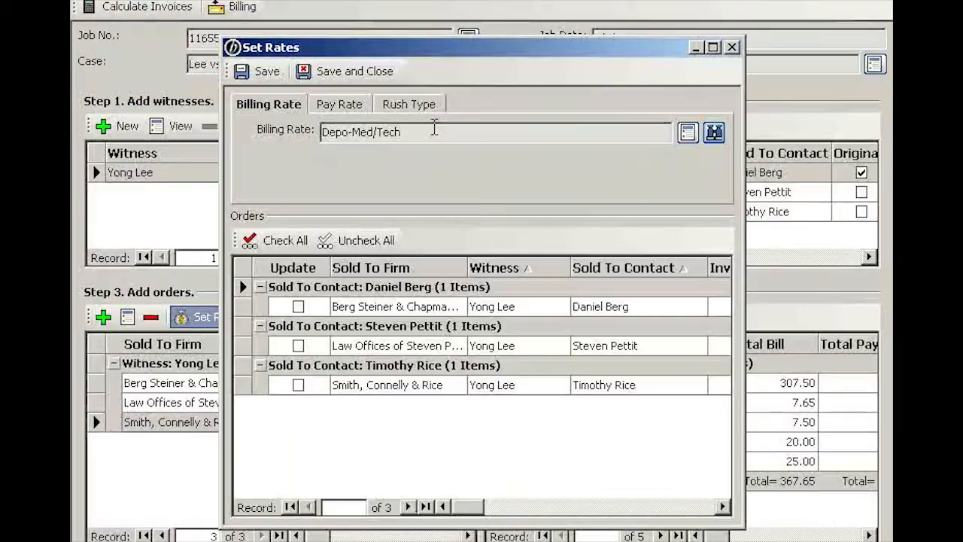
Check all three orders and save the Depo-Med/Tech billing rate to them
click(296, 243)
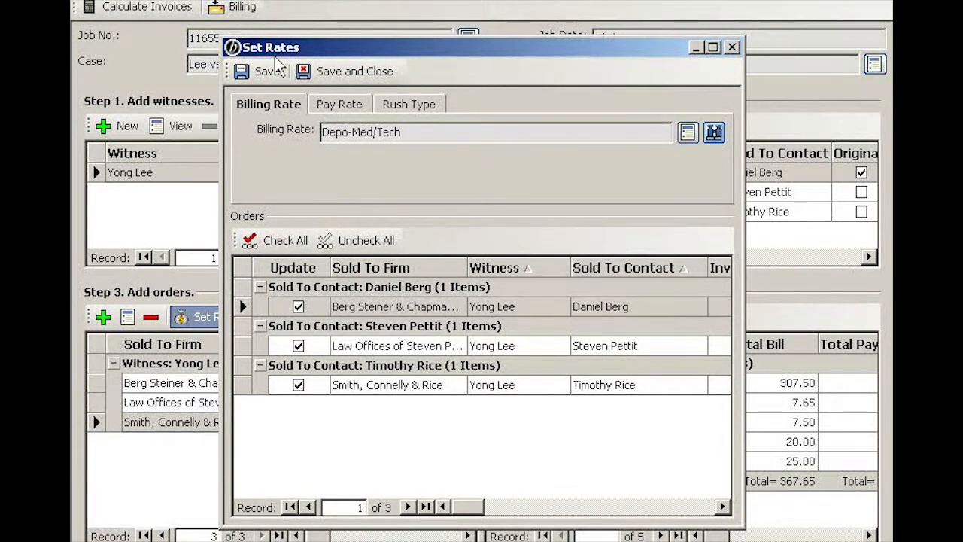
click(260, 71)
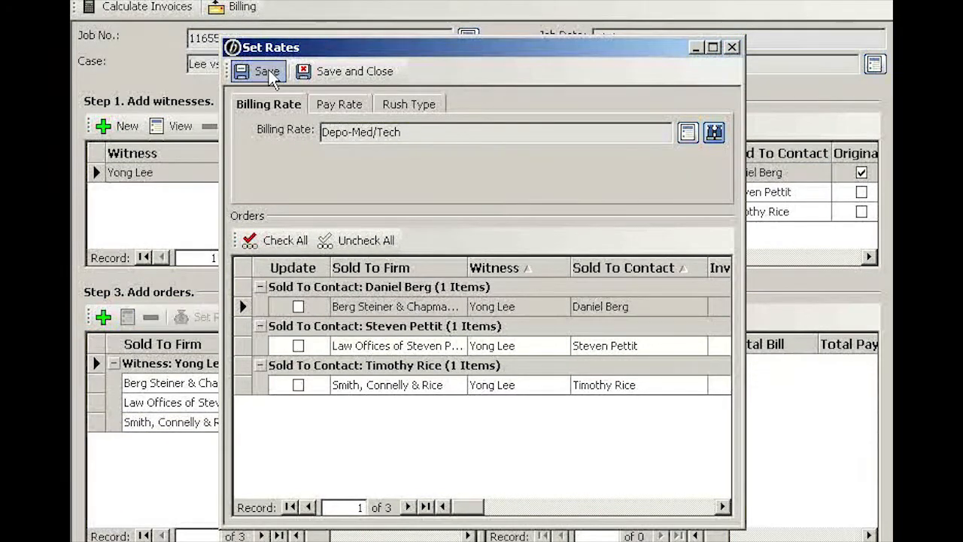
Set the Level A Depo-Technical pay rate for all three orders, then save and close
click(349, 108)
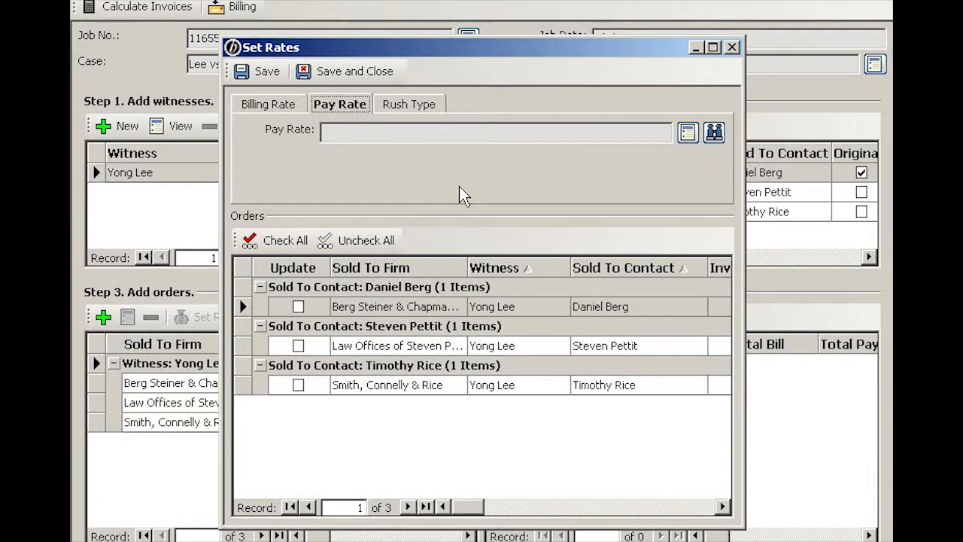
click(714, 132)
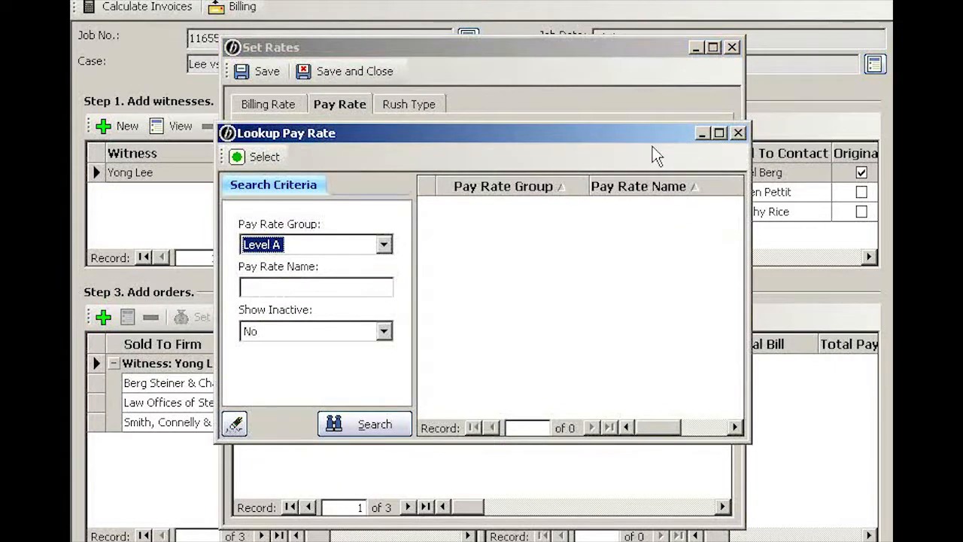
click(380, 433)
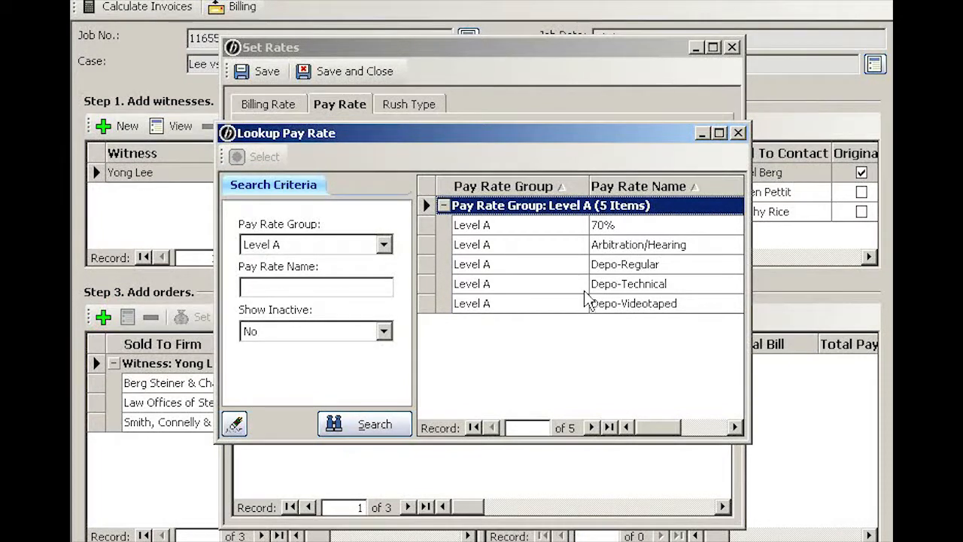
click(555, 227)
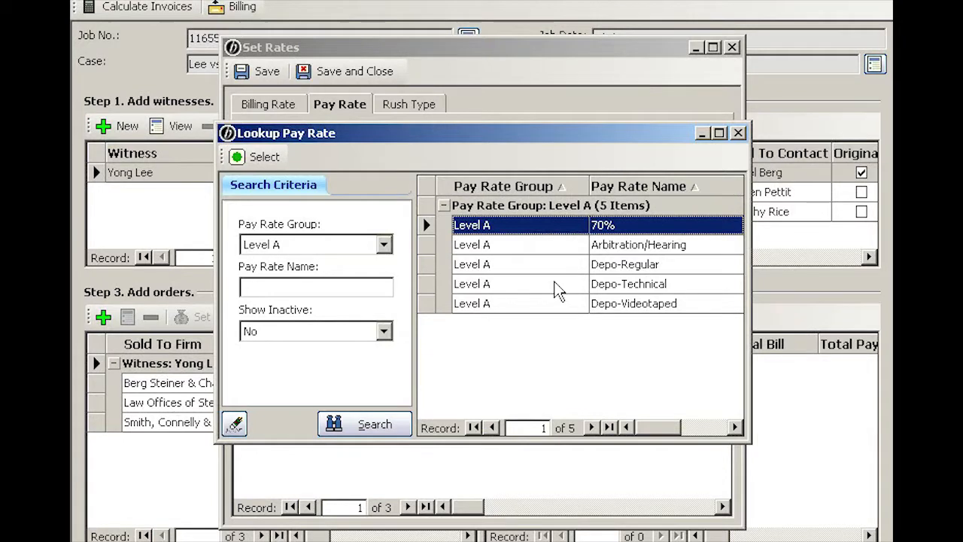
click(558, 286)
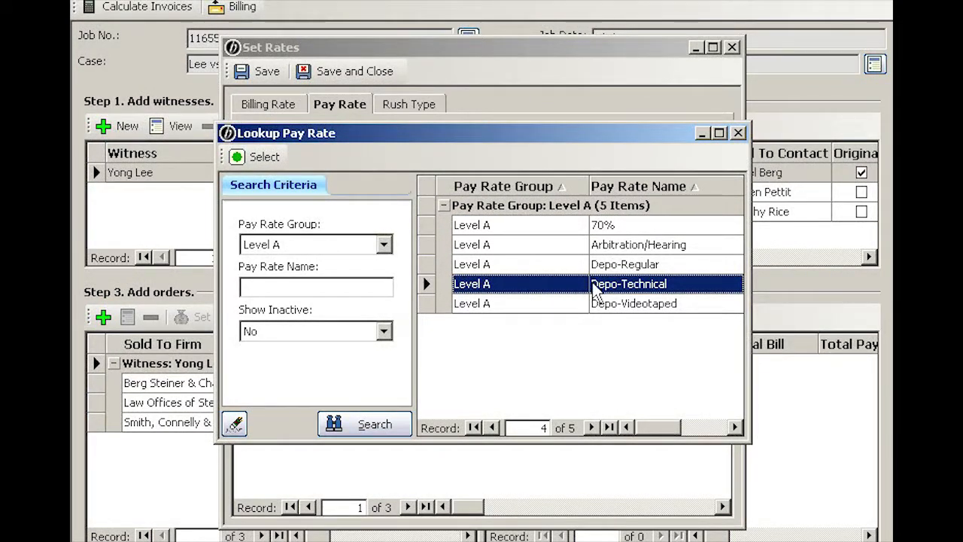
double_click(550, 289)
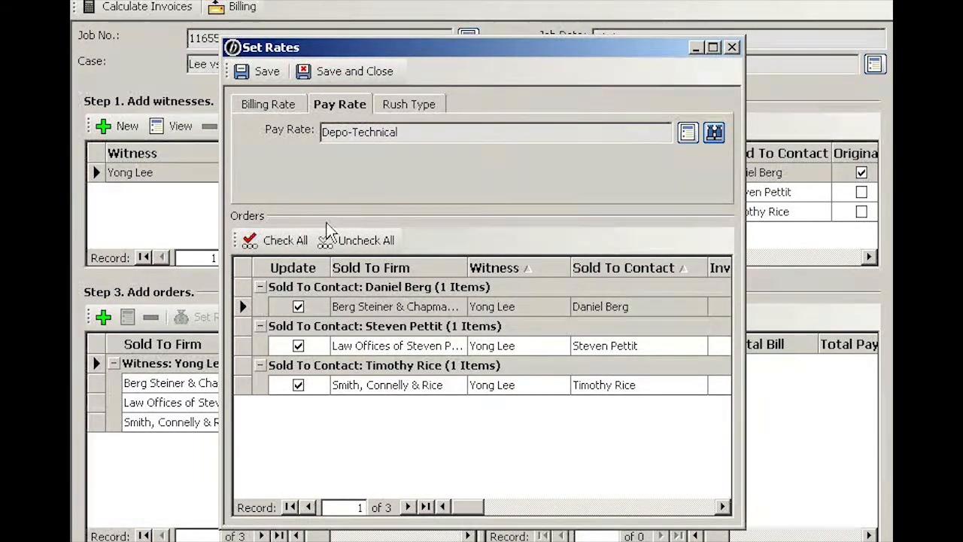
click(422, 131)
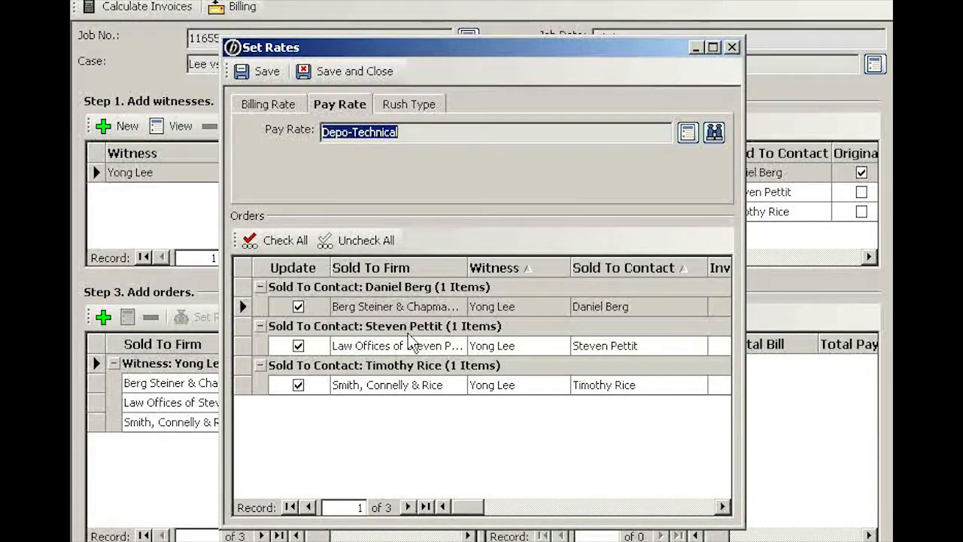
click(348, 75)
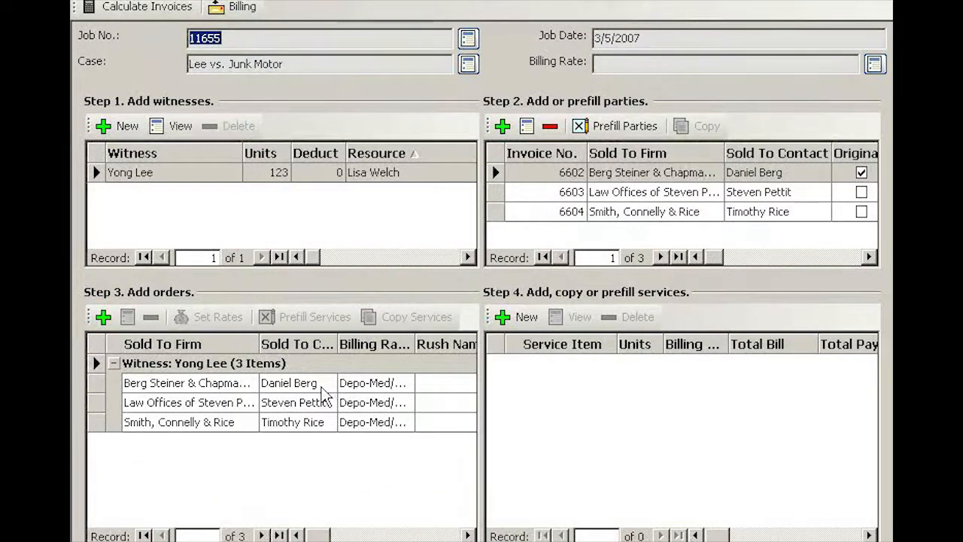
Select the Berg Steiner & Chapman order to list its six services totalling 426.55
click(329, 387)
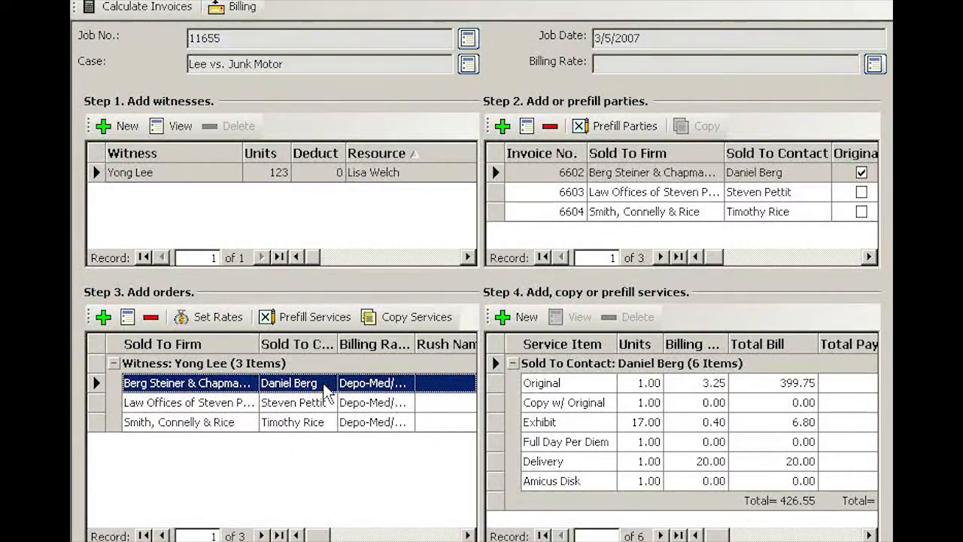
View invoice 6602's order, show its empty Additional Pay list, and start a new entry
right_click(326, 393)
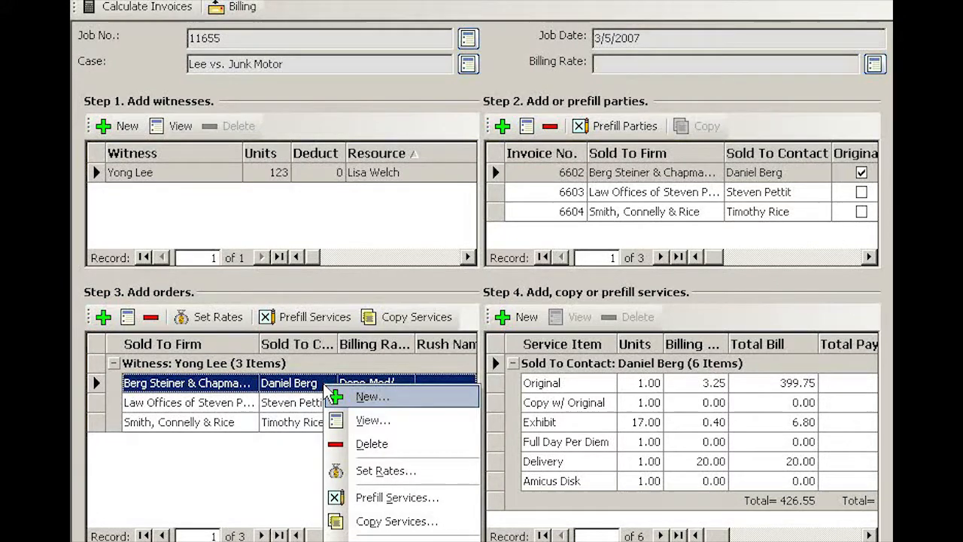
click(360, 421)
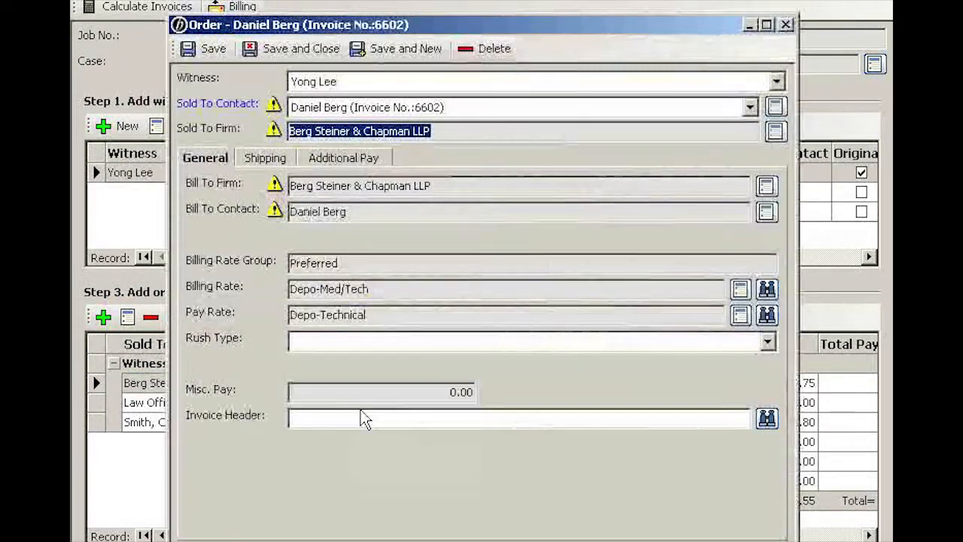
click(374, 161)
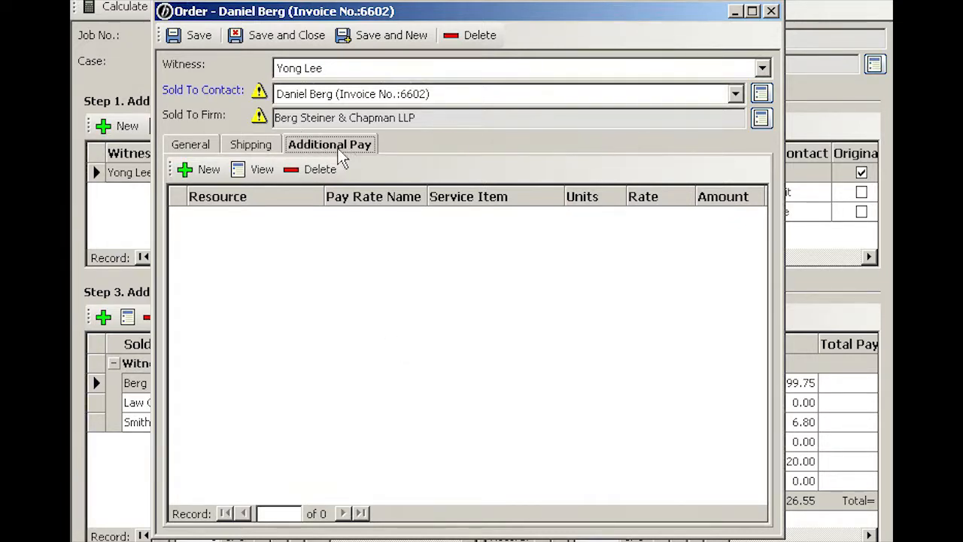
click(208, 170)
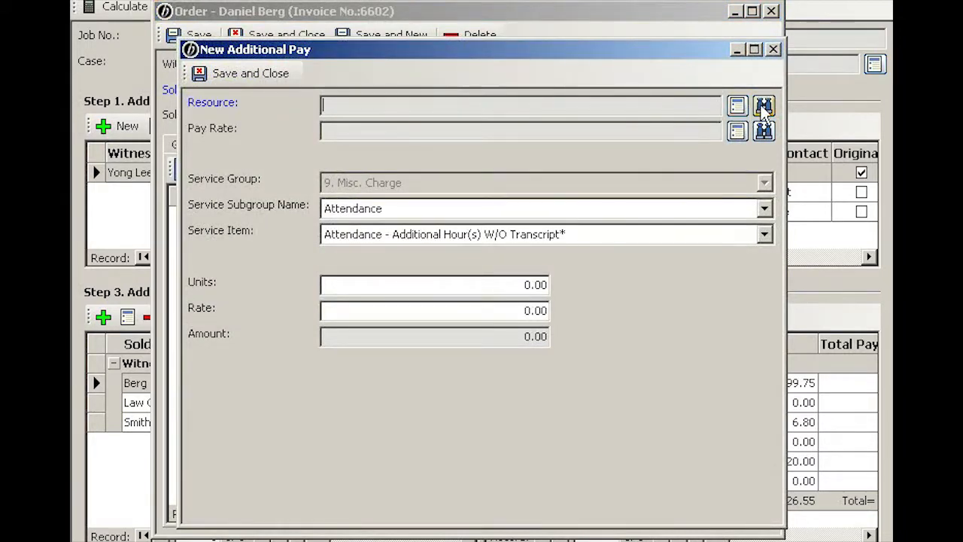
Look up the person resource and choose subgroup Other, service item Computer Charge Back
click(764, 109)
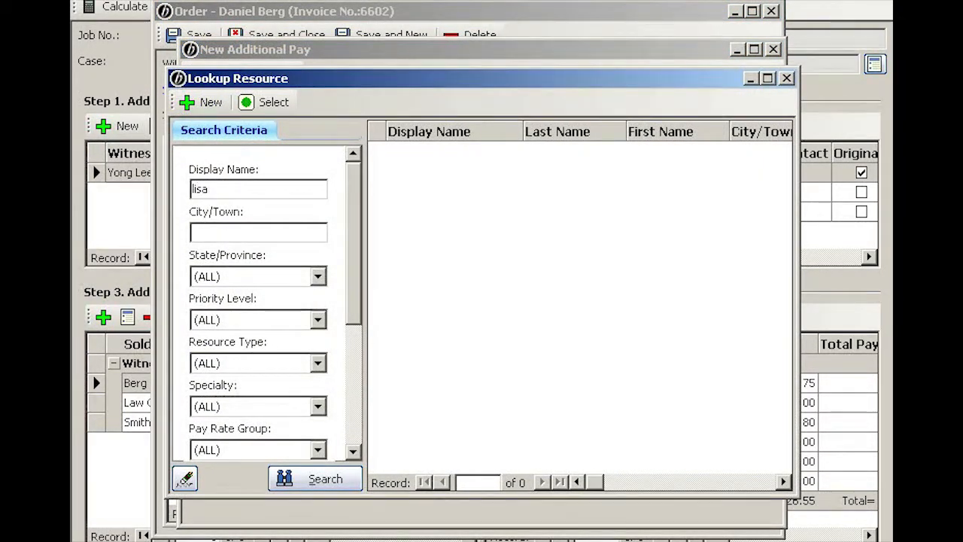
key(Return)
key(Return)
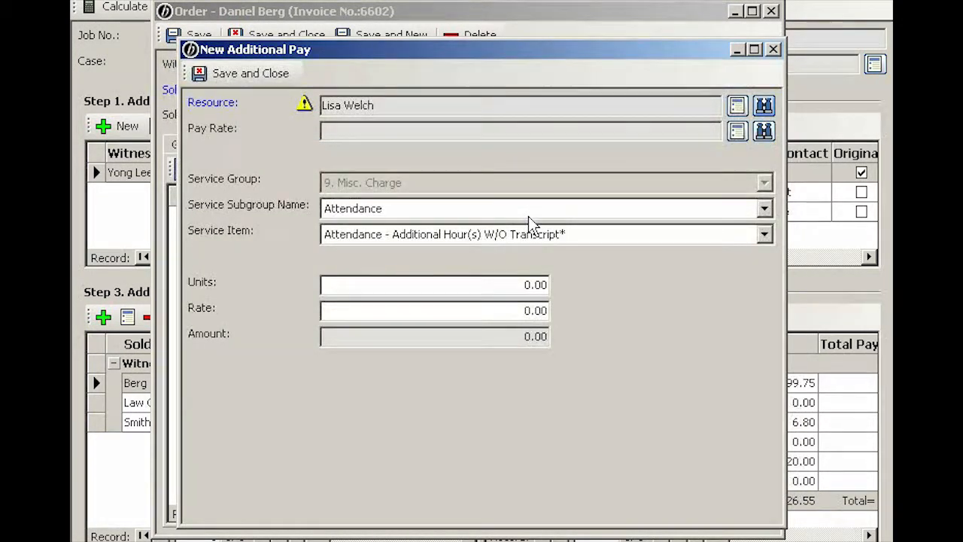
click(395, 210)
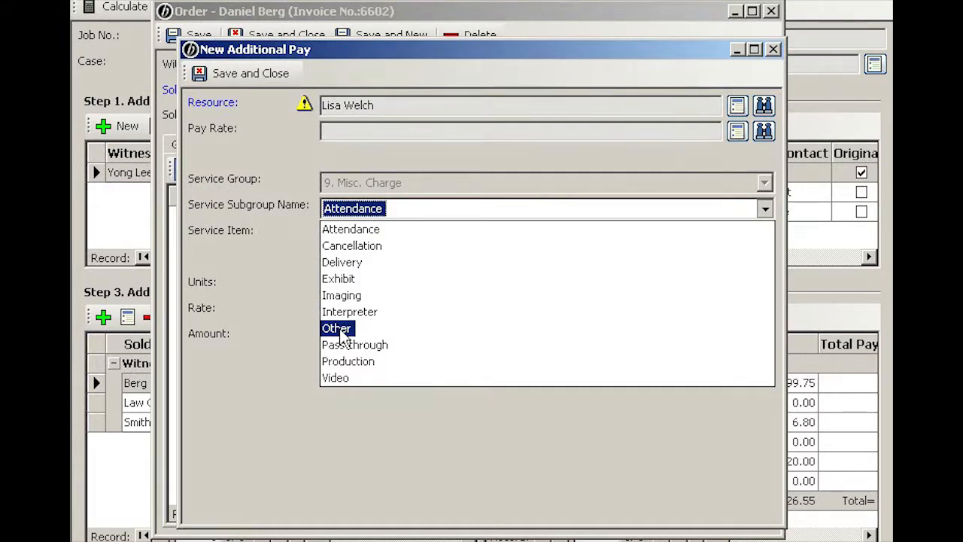
click(340, 330)
click(411, 234)
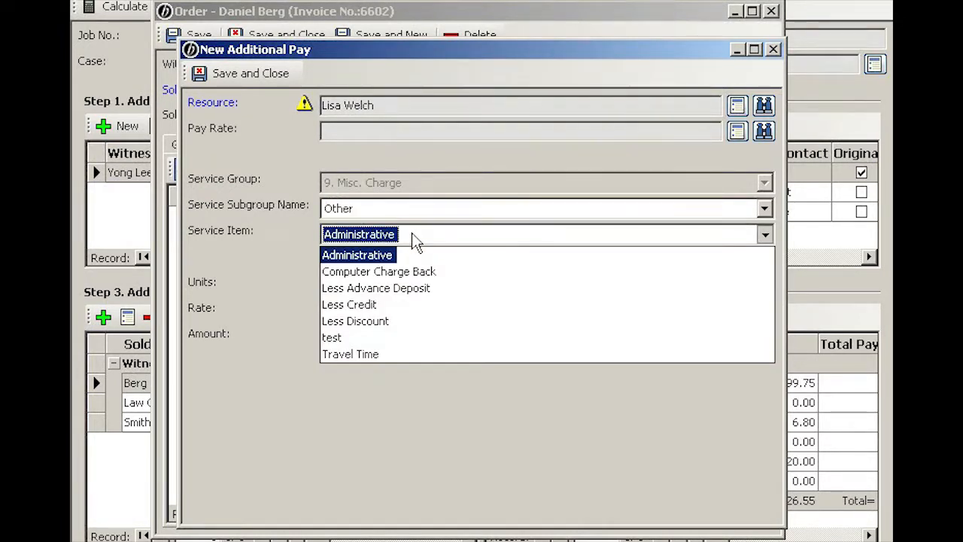
click(402, 272)
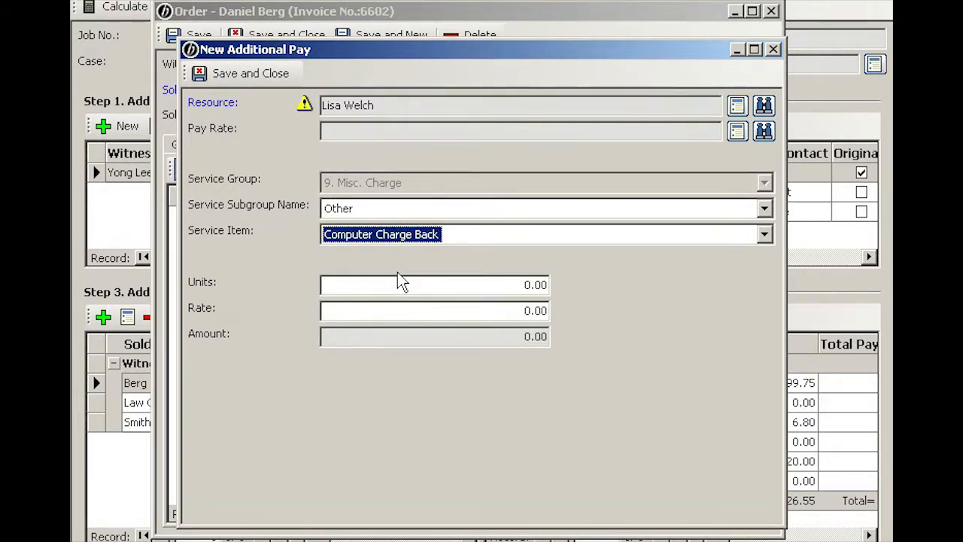
Enter 123 units at rate -0.10 (total -12.30) and save the charge-back entry
click(444, 285)
text(123)
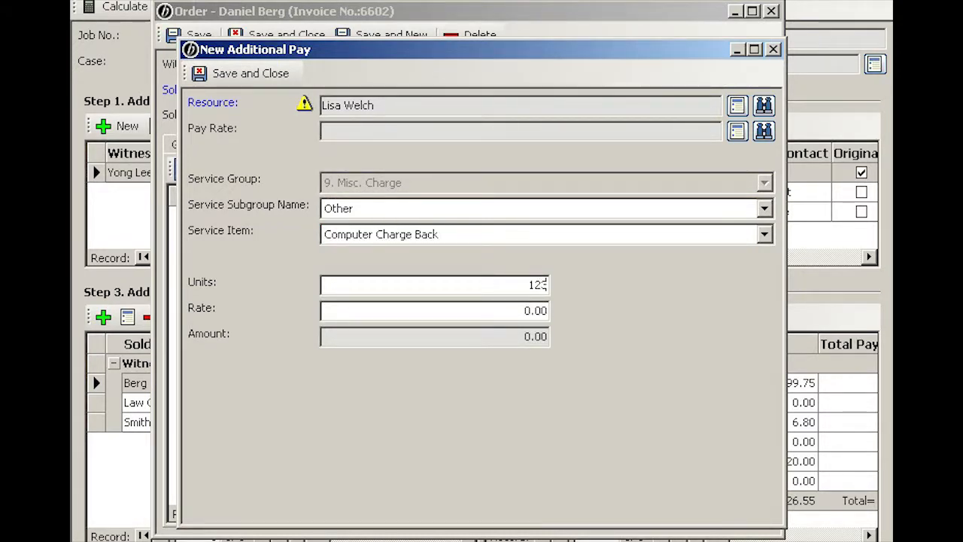
key(Tab)
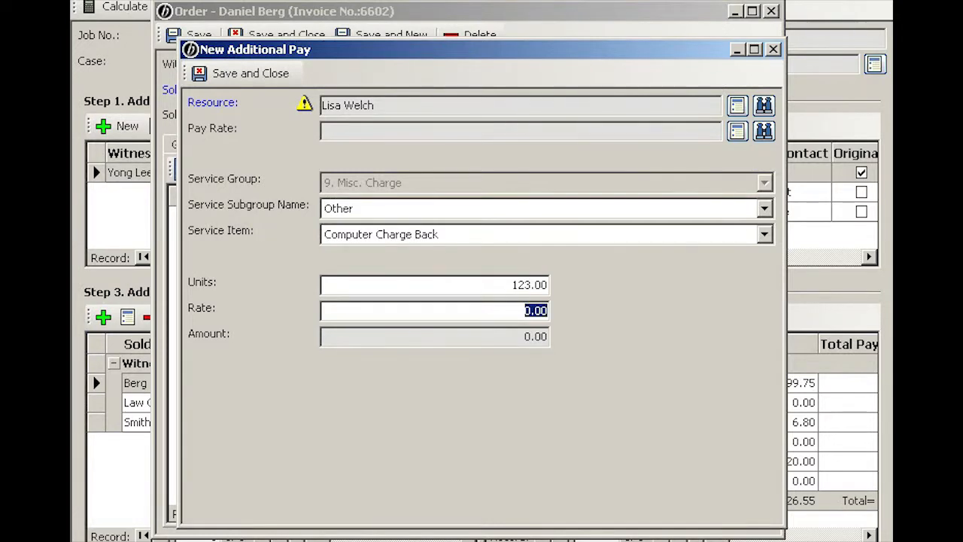
text(-0.10)
key(Tab)
click(258, 73)
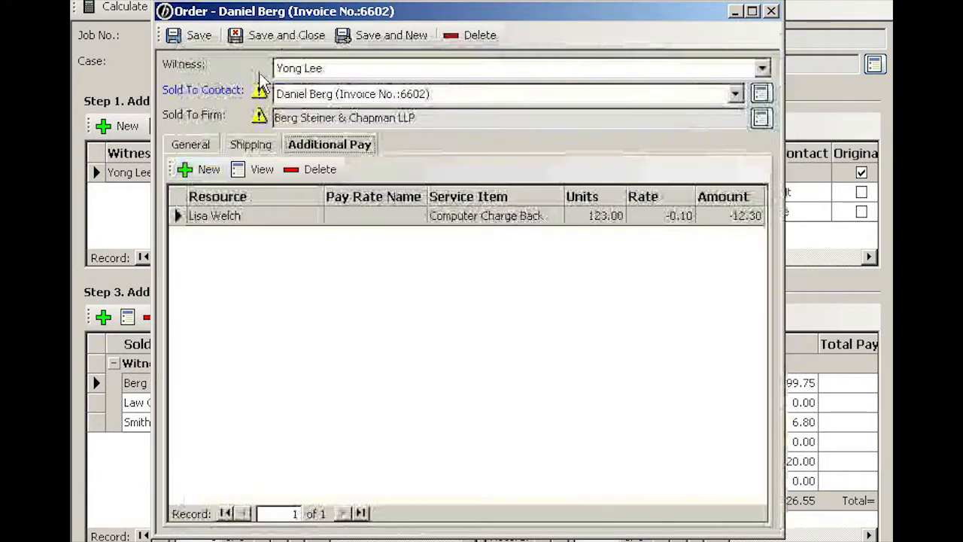
click(386, 219)
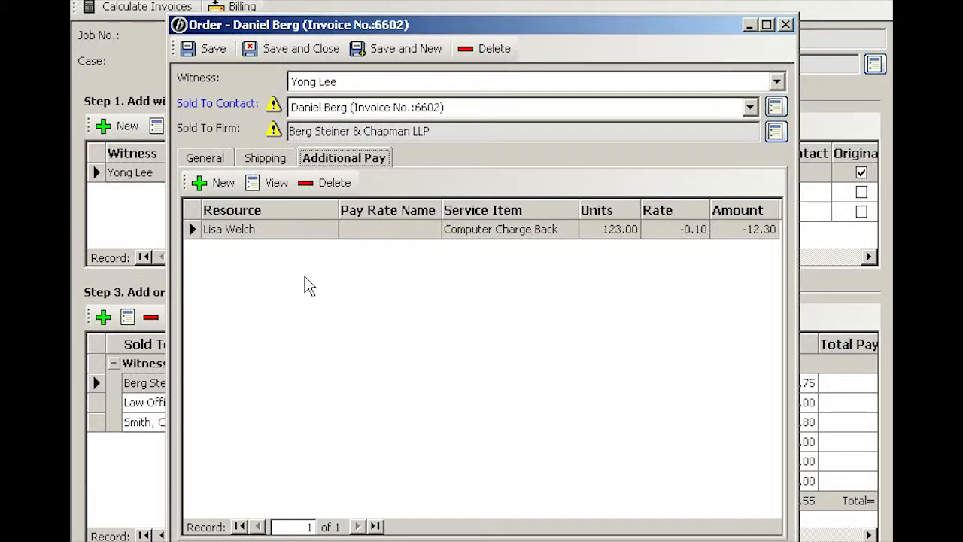
Add a new pay entry for ABC Video Company with service Video > Videographer
click(225, 186)
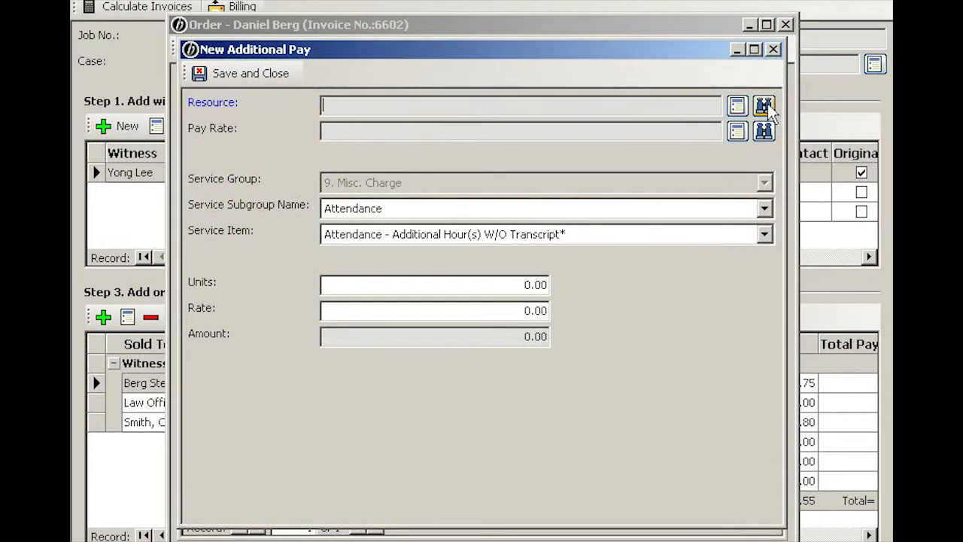
click(764, 106)
text(abc)
key(Return)
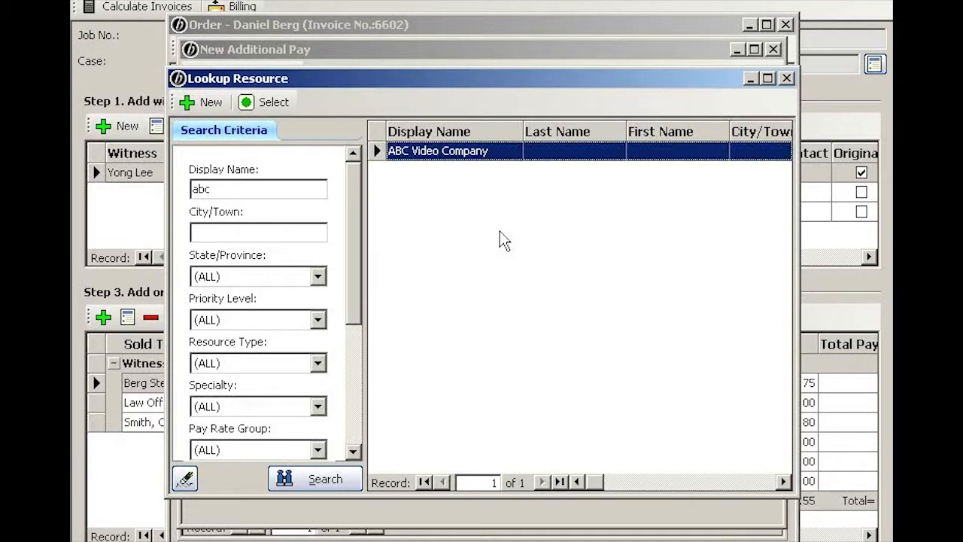
key(Return)
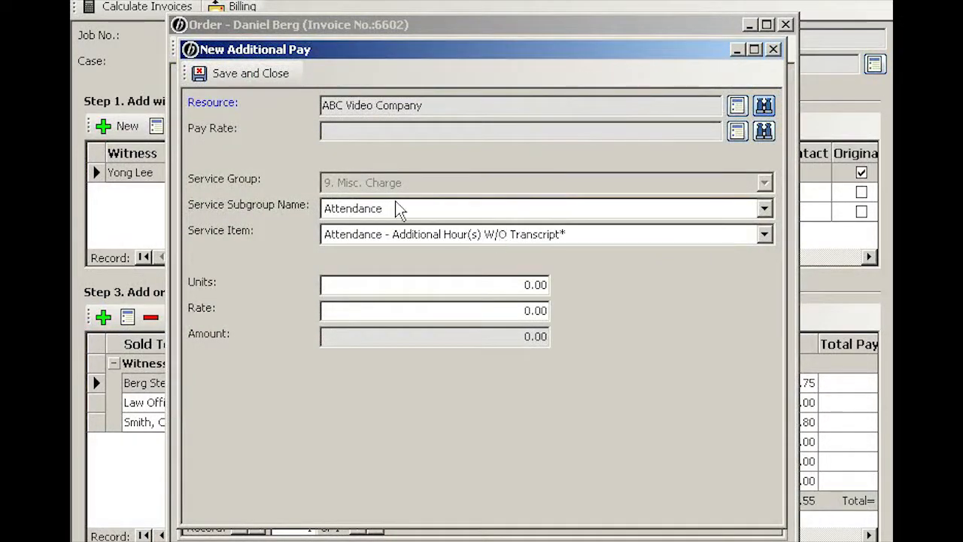
click(393, 210)
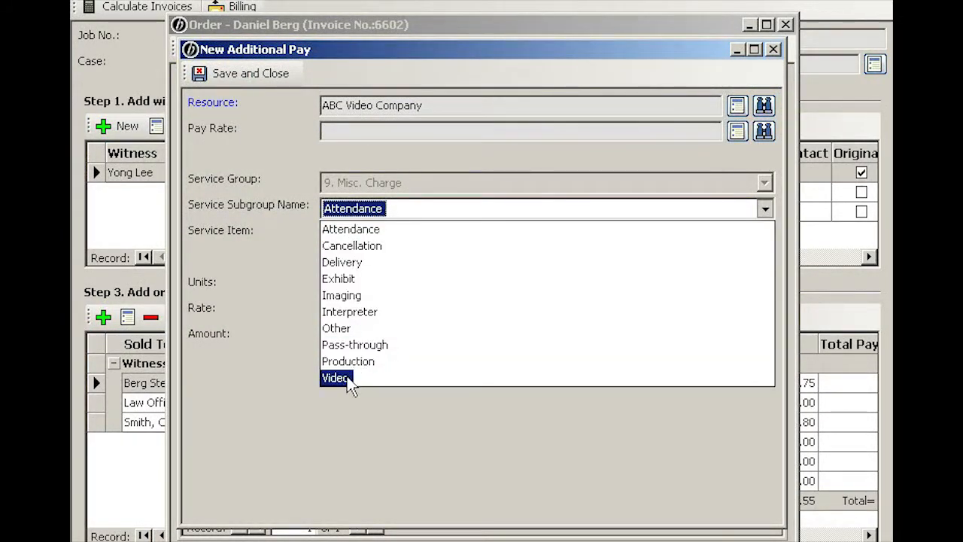
click(336, 378)
click(435, 235)
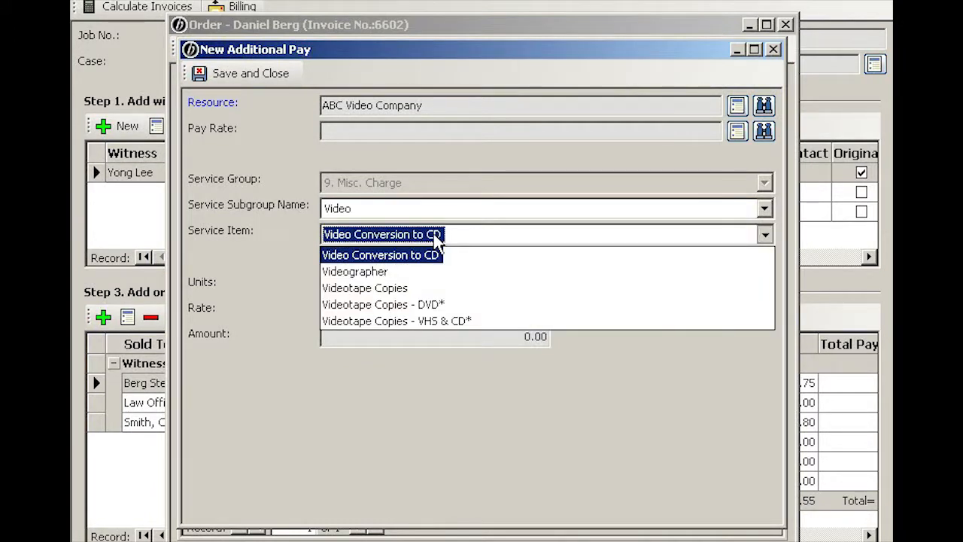
click(380, 272)
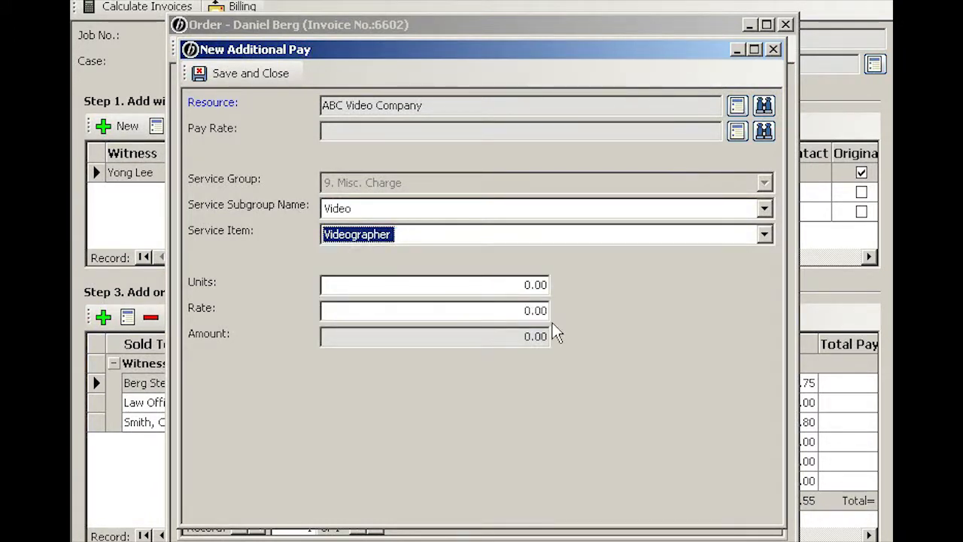
Enter 1 unit at 375.00, save the Videographer entry, and review both pay lines
key(Tab)
text(1)
key(Tab)
text(375)
key(Tab)
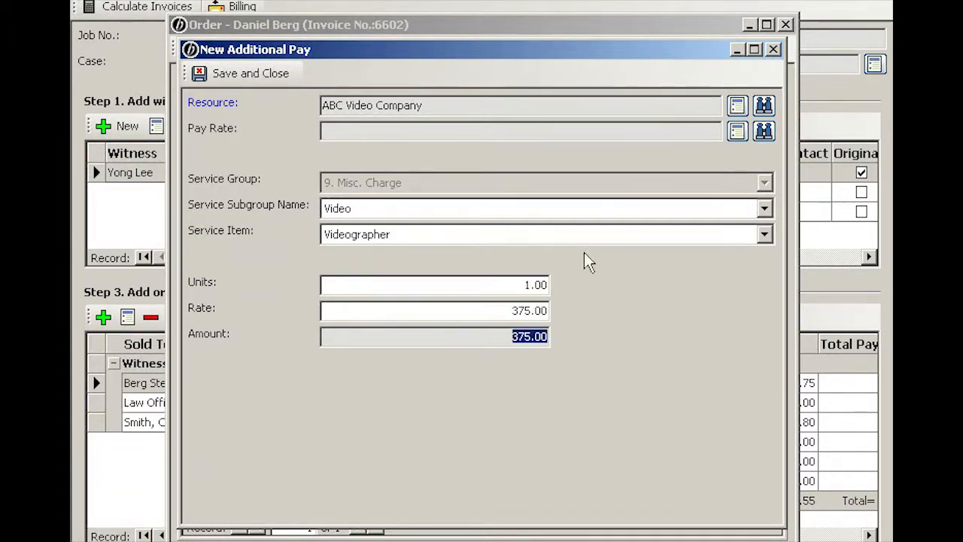
click(226, 73)
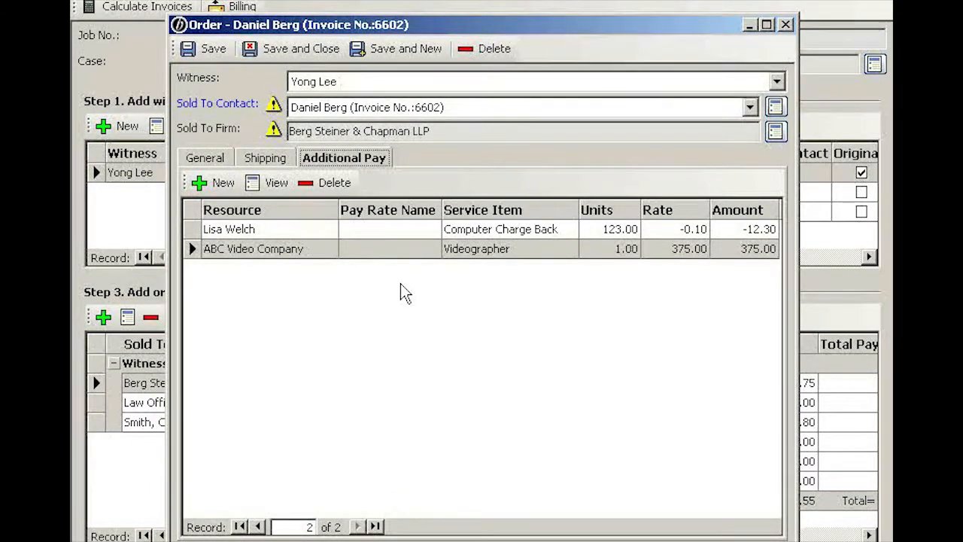
click(407, 232)
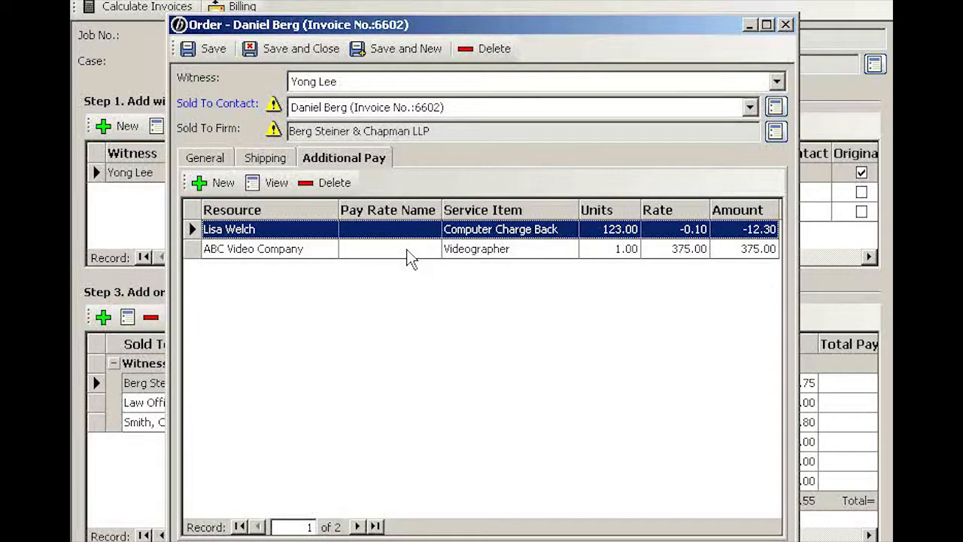
click(410, 254)
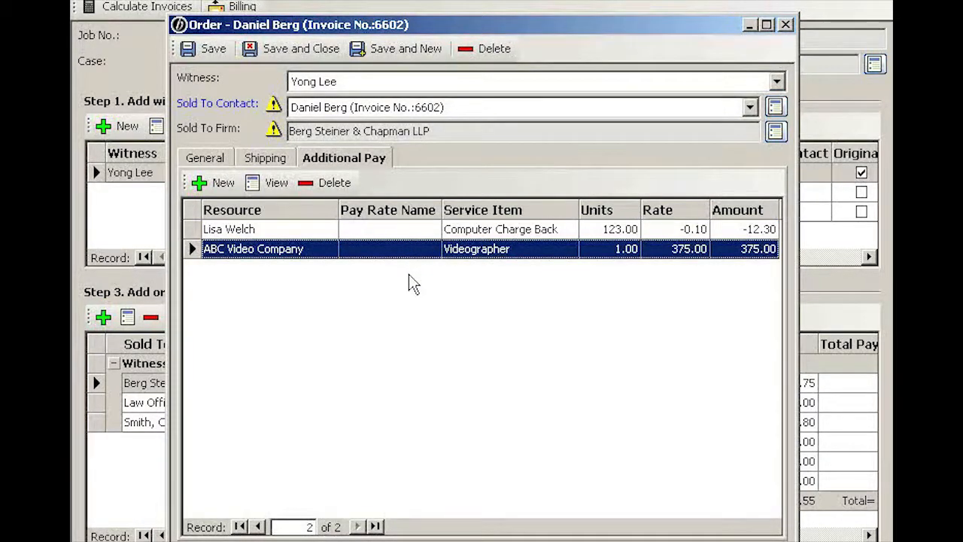